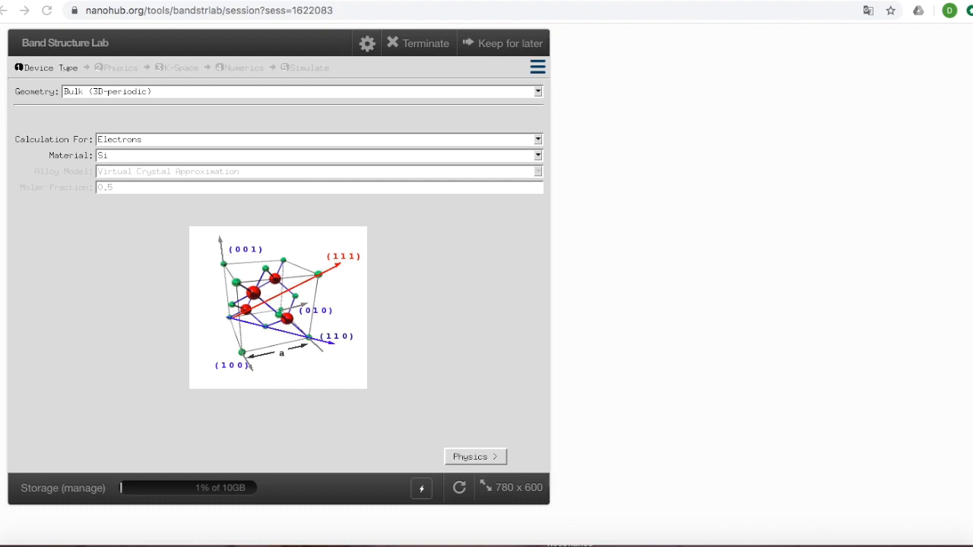
# Examine the geometry options available for the device and the description of the bulk structure.
pyautogui.click(141, 12)
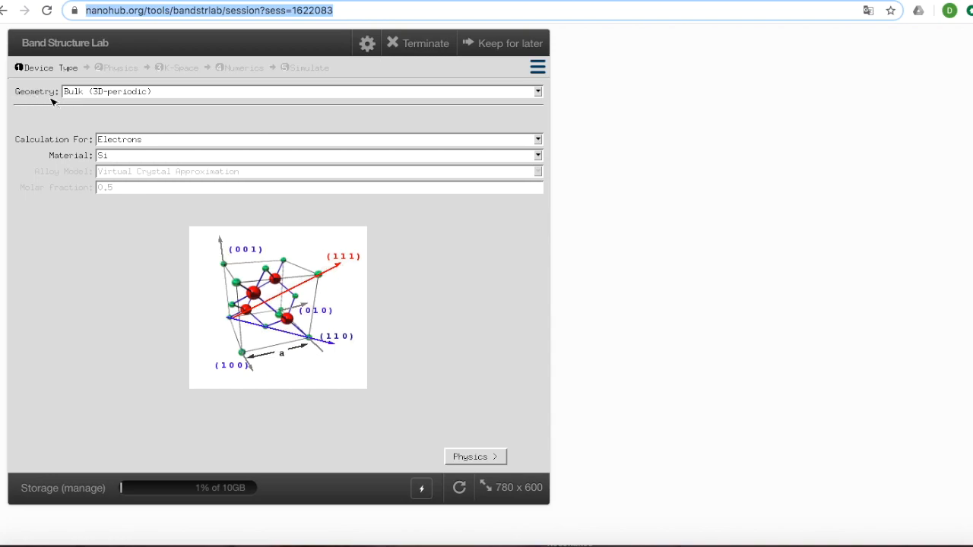
pyautogui.click(109, 92)
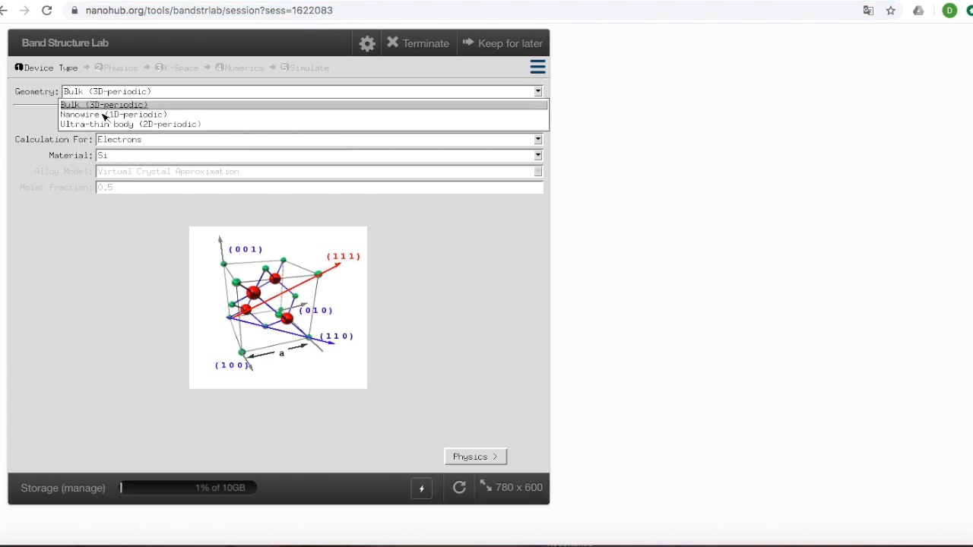
pyautogui.click(103, 114)
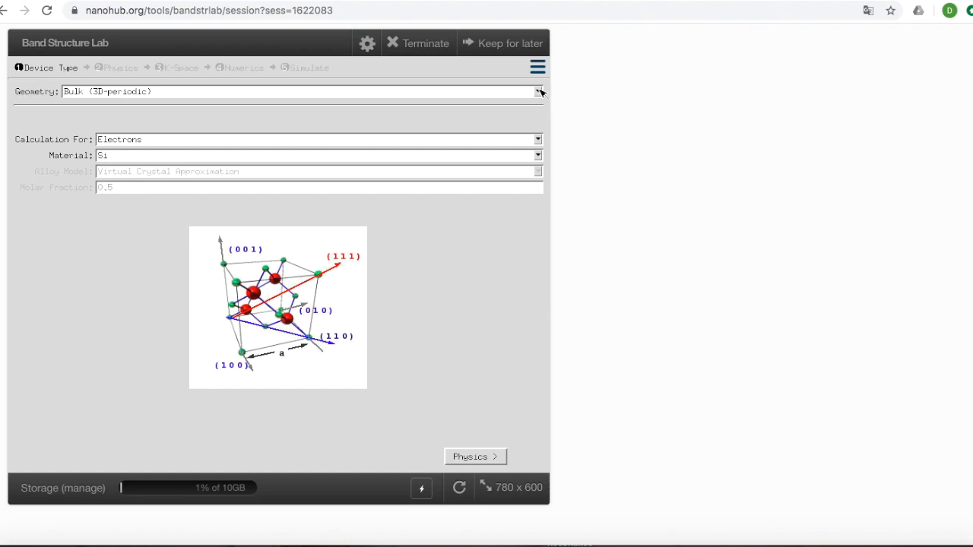
pyautogui.moveTo(540, 92)
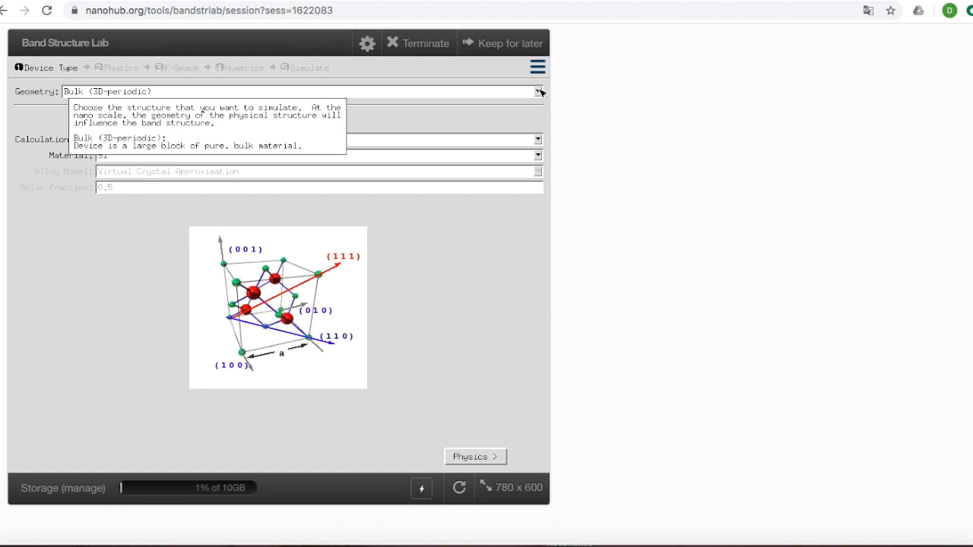
pyautogui.click(539, 91)
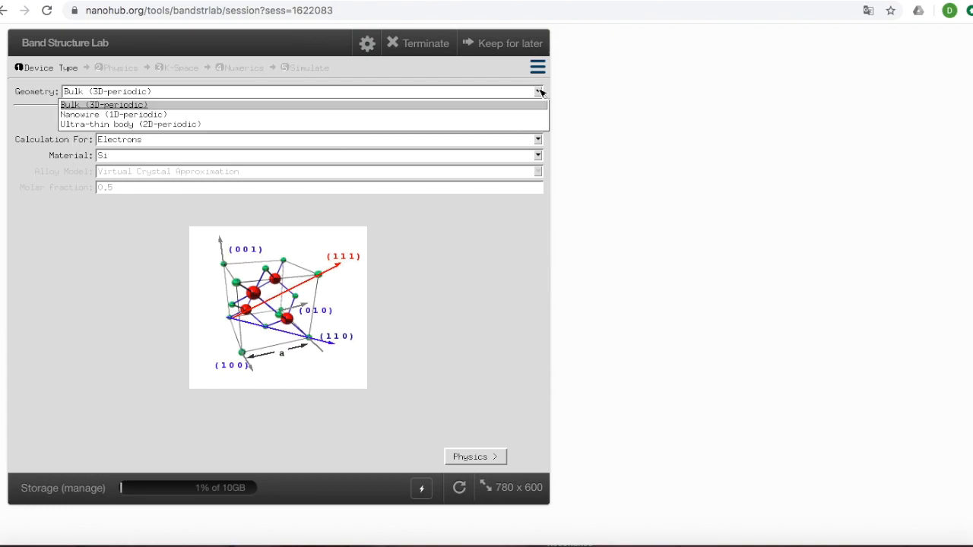
pyautogui.click(539, 91)
pyautogui.moveTo(542, 92)
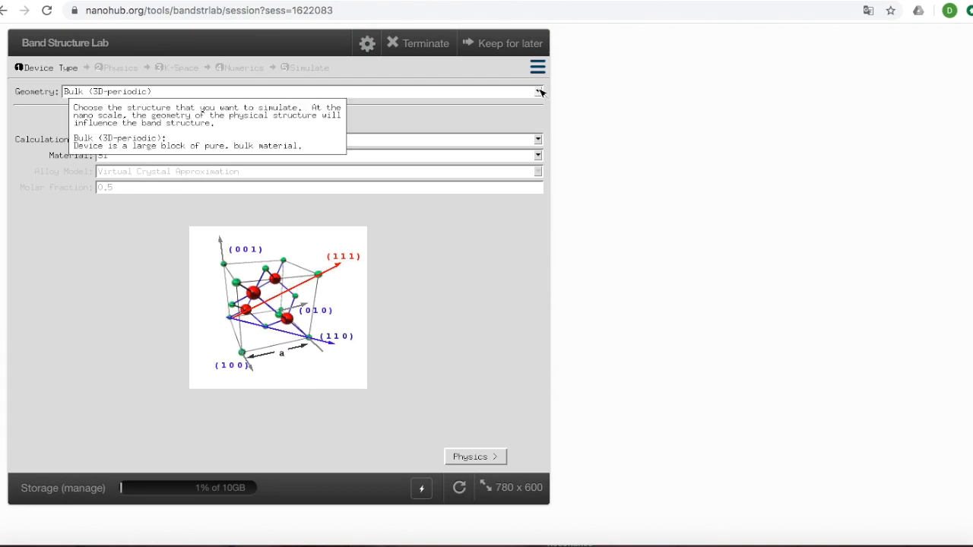
pyautogui.click(539, 91)
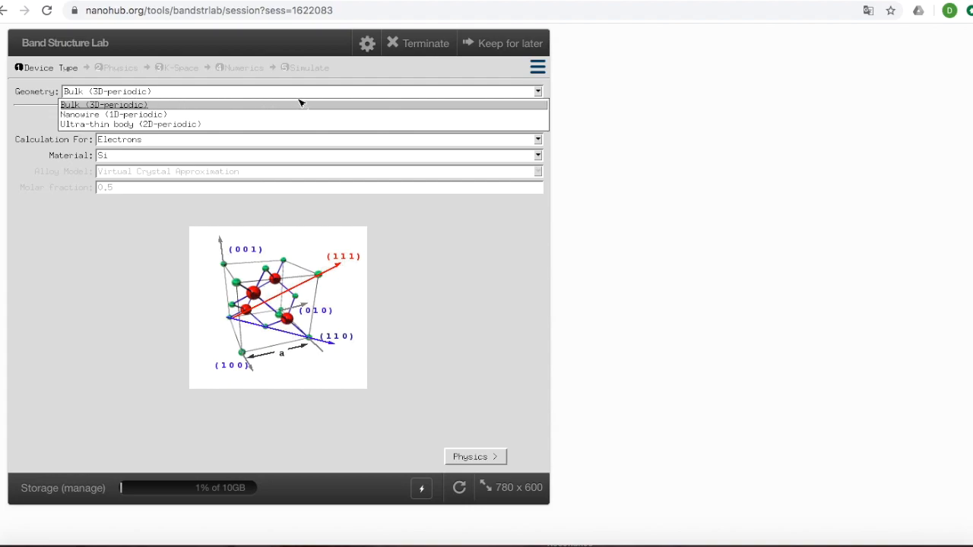
pyautogui.click(540, 92)
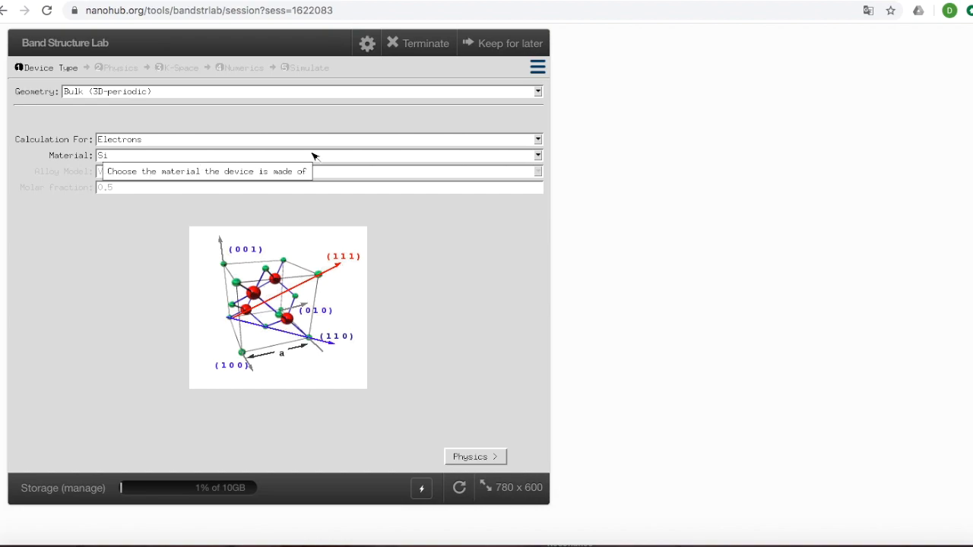
# Choose Si as the material of the bulk (3D-periodic) device.
pyautogui.click(502, 156)
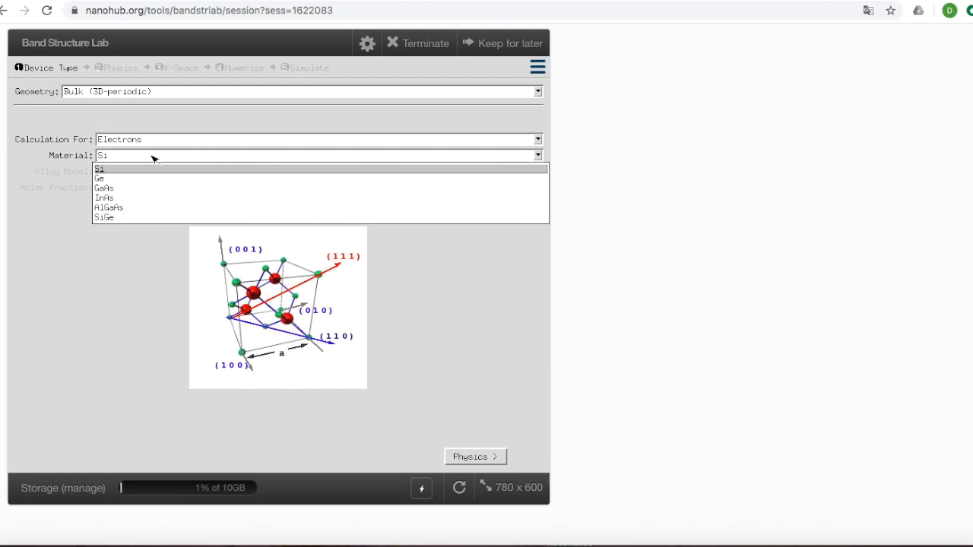
pyautogui.click(101, 169)
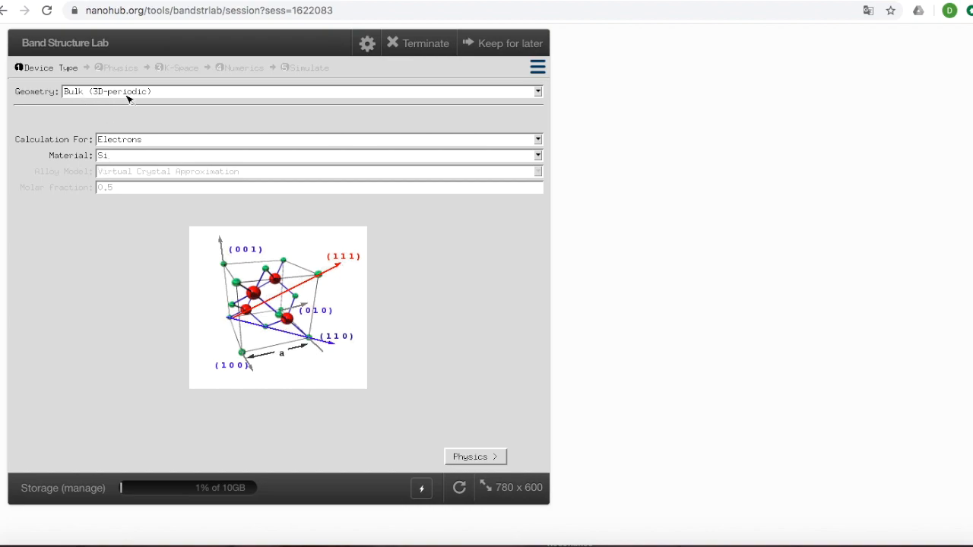
pyautogui.moveTo(127, 98)
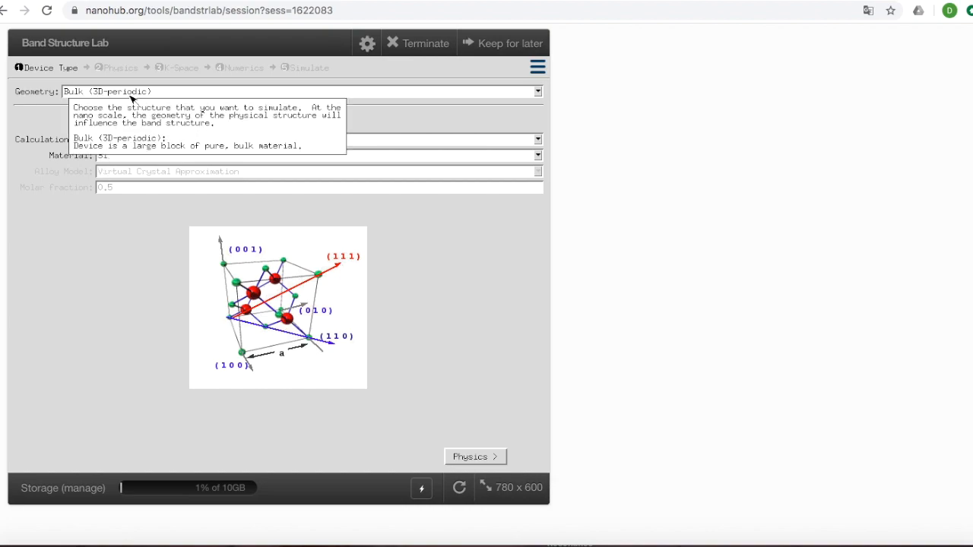
# Accept the default physics, k-space and numerics settings for the bulk device and run the simulation.
pyautogui.click(473, 459)
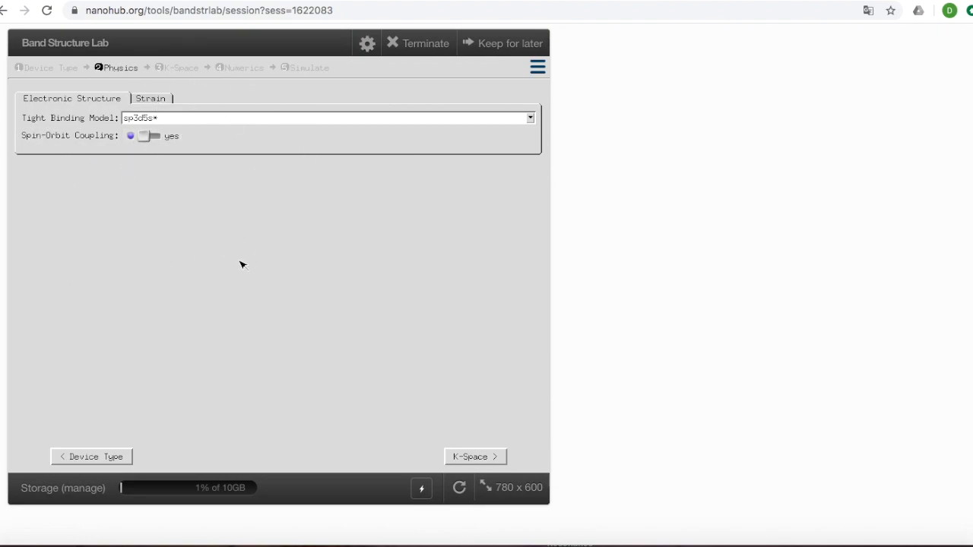
pyautogui.click(476, 456)
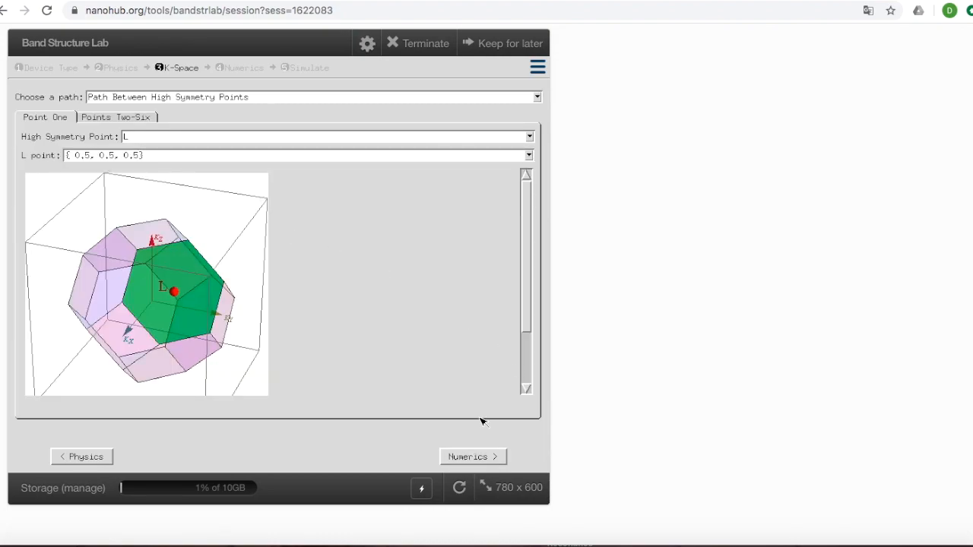
pyautogui.click(467, 457)
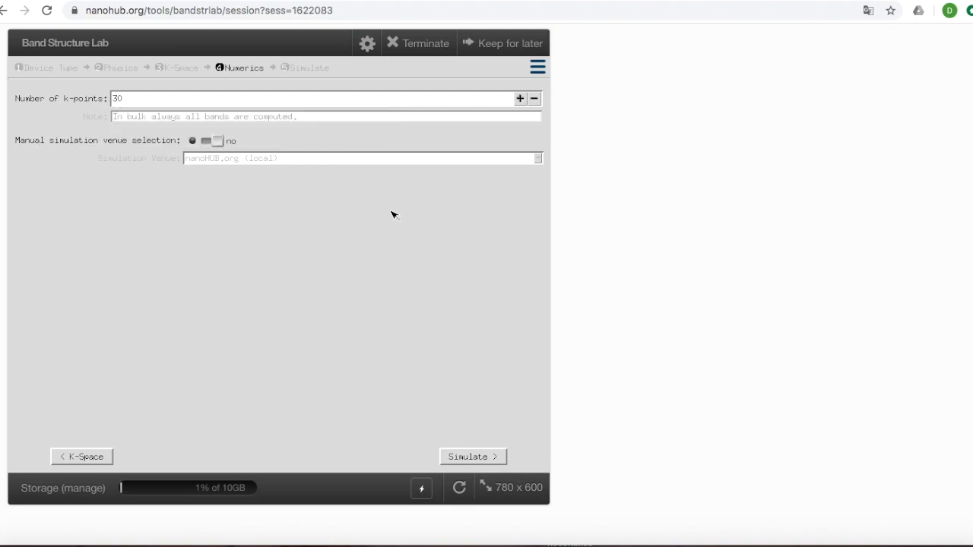
pyautogui.click(487, 462)
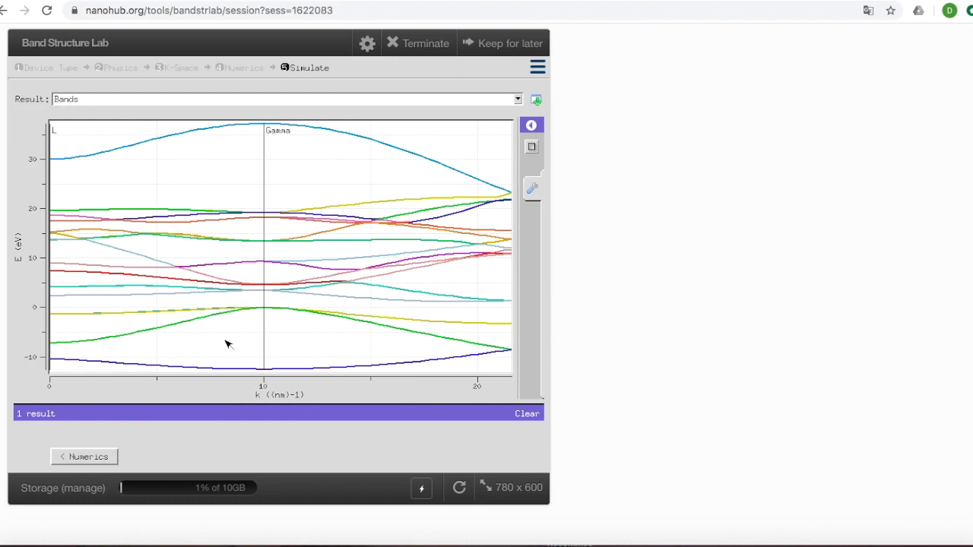
# Zoom in on the energy bands around 0 eV and examine the band edges on either side of the gap.
pyautogui.click(55, 313)
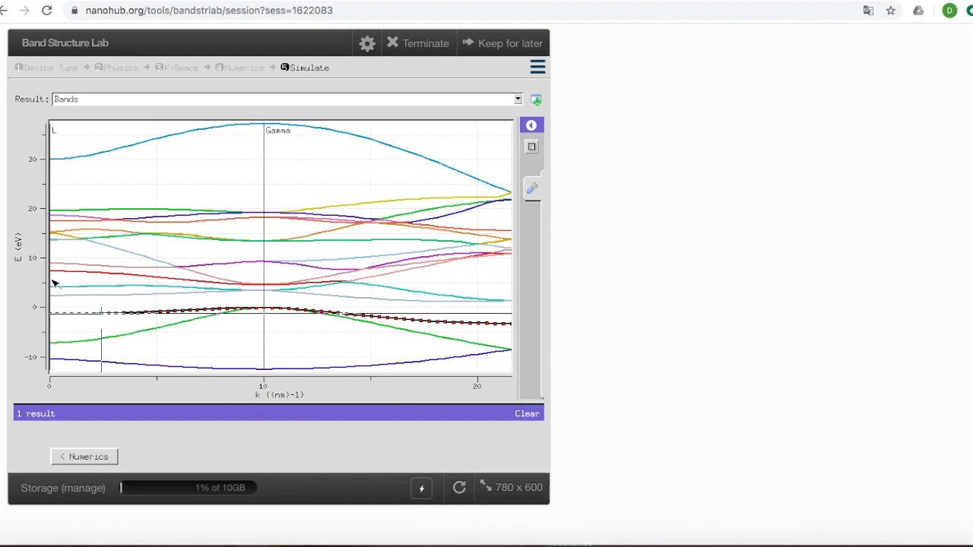
pyautogui.click(52, 276)
pyautogui.moveTo(140, 322); pyautogui.dragTo(229, 321)
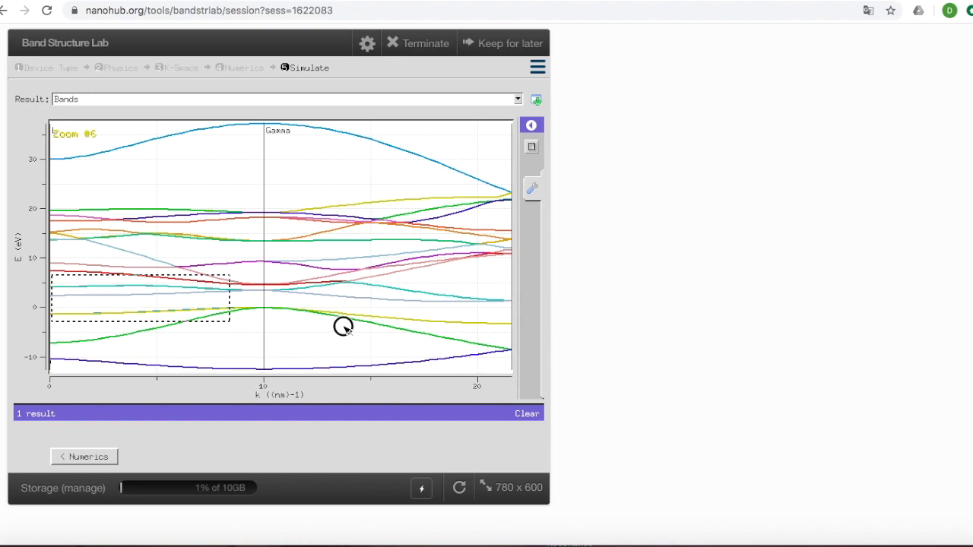
pyautogui.moveTo(413, 322); pyautogui.dragTo(509, 333)
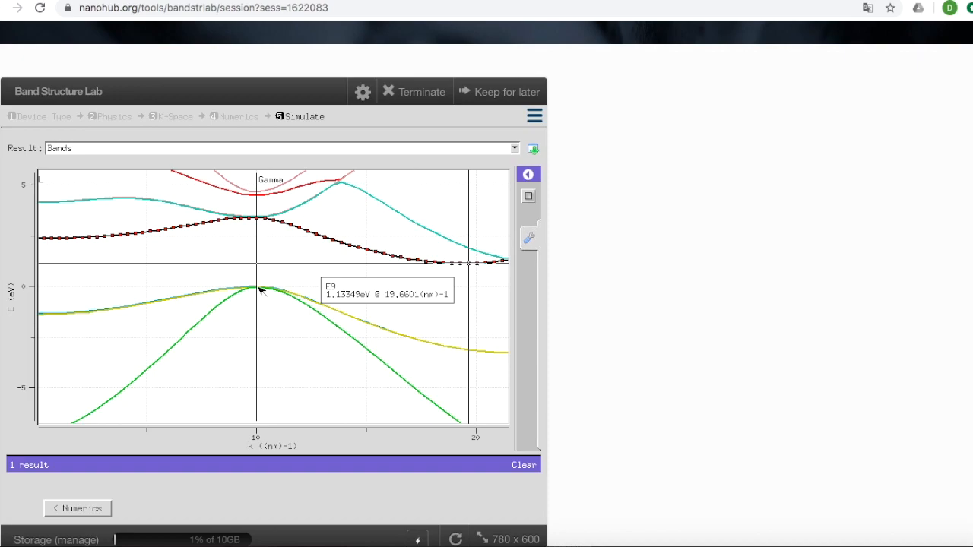
pyautogui.moveTo(257, 290)
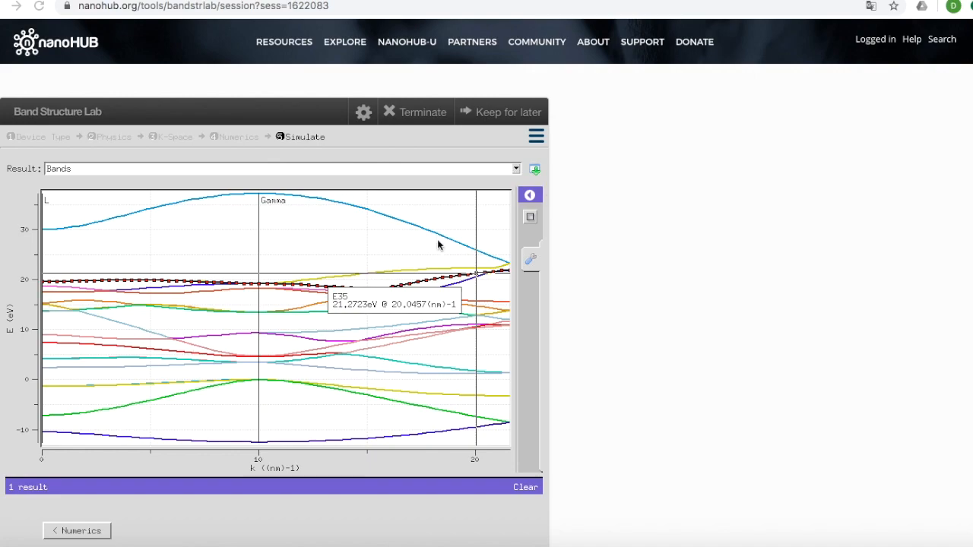
# Check the download formats offered for the bands result without downloading anything.
pyautogui.click(535, 171)
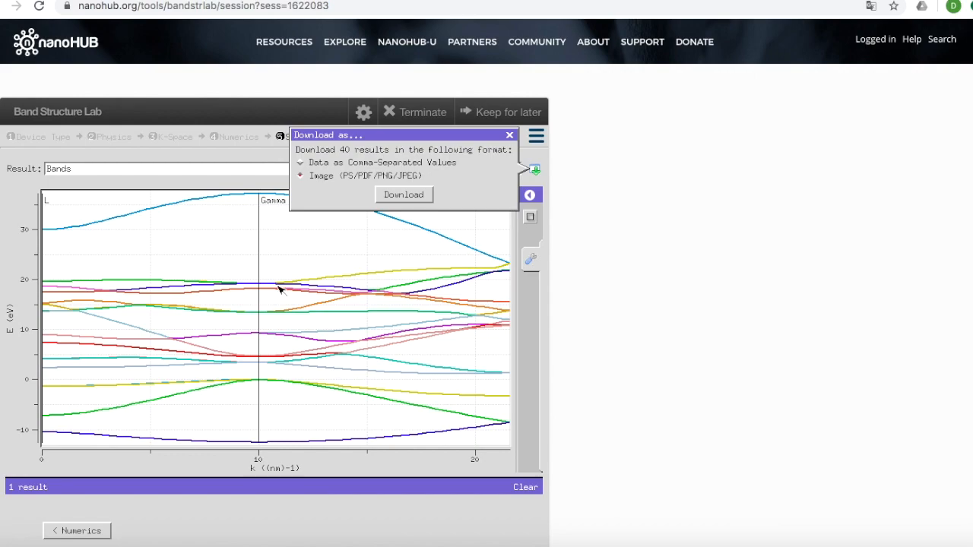
pyautogui.click(514, 136)
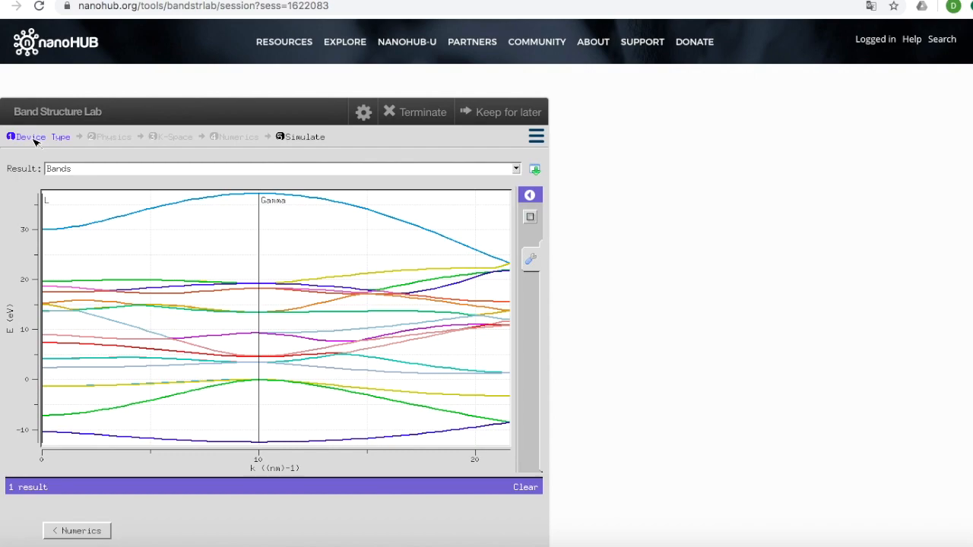
# Return to the device type settings and change the geometry to Nanowire (1D-periodic).
pyautogui.click(34, 140)
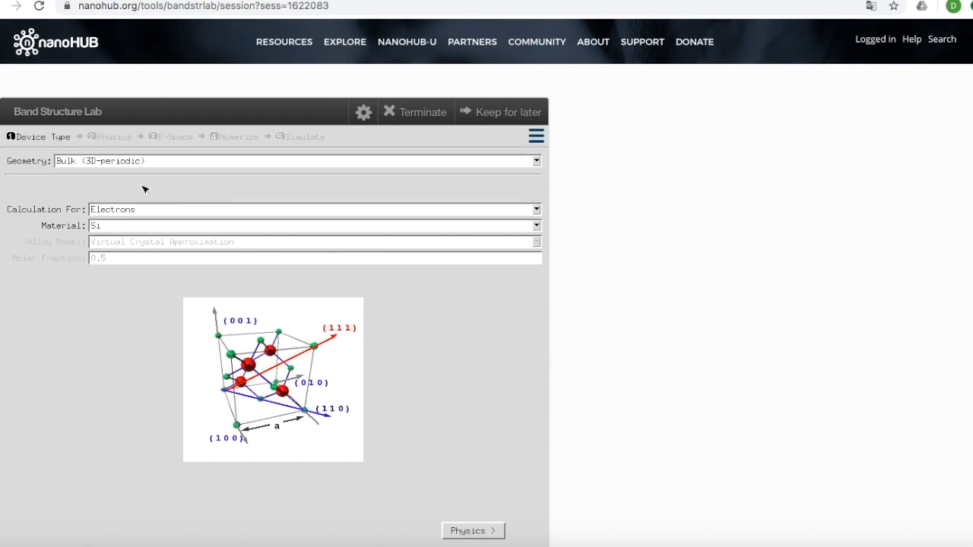
pyautogui.click(536, 161)
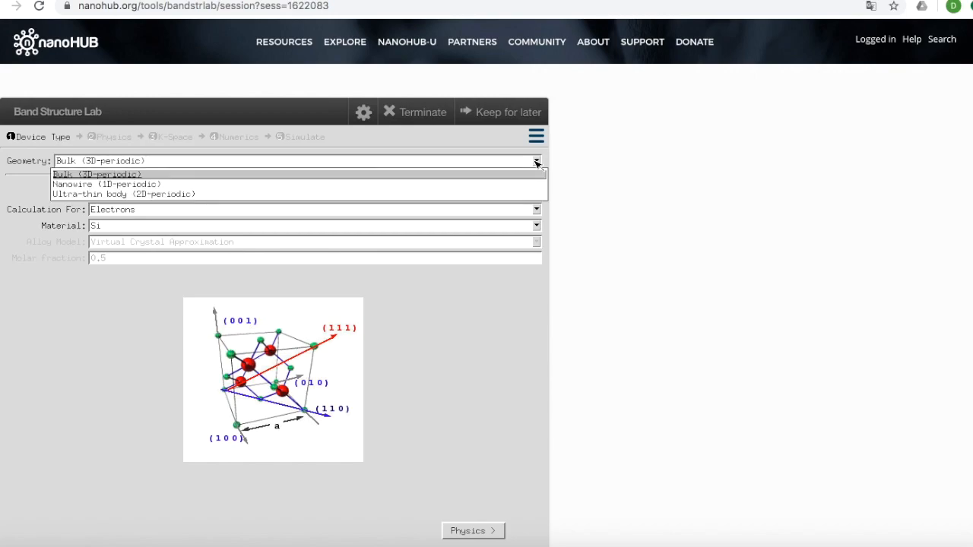
pyautogui.click(107, 187)
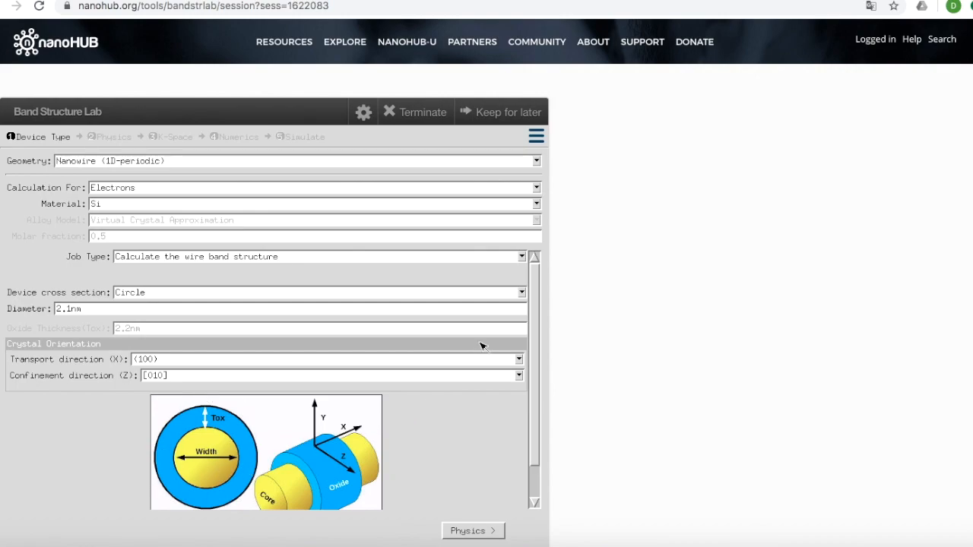
# Review the nanowire job types and choose Circle as the device cross section.
pyautogui.click(522, 257)
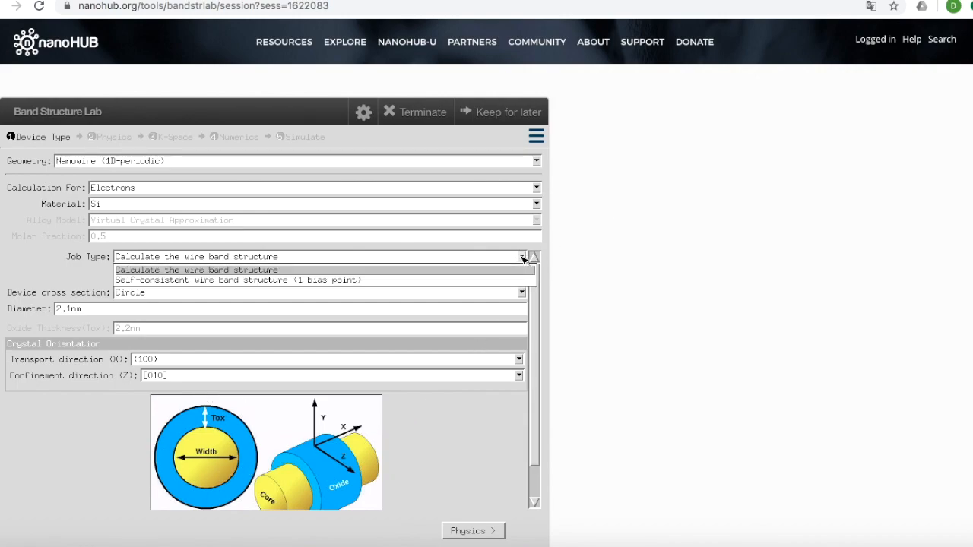
pyautogui.click(521, 294)
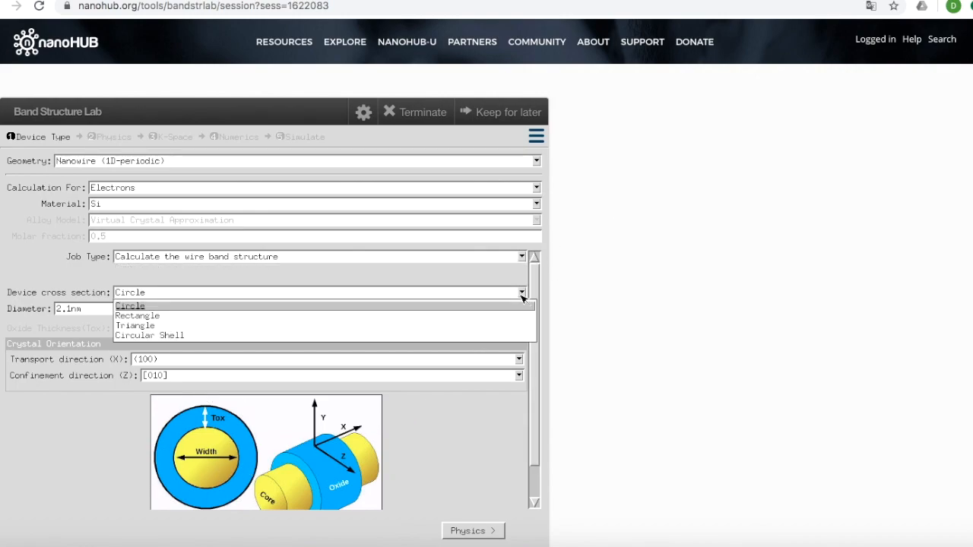
pyautogui.click(132, 306)
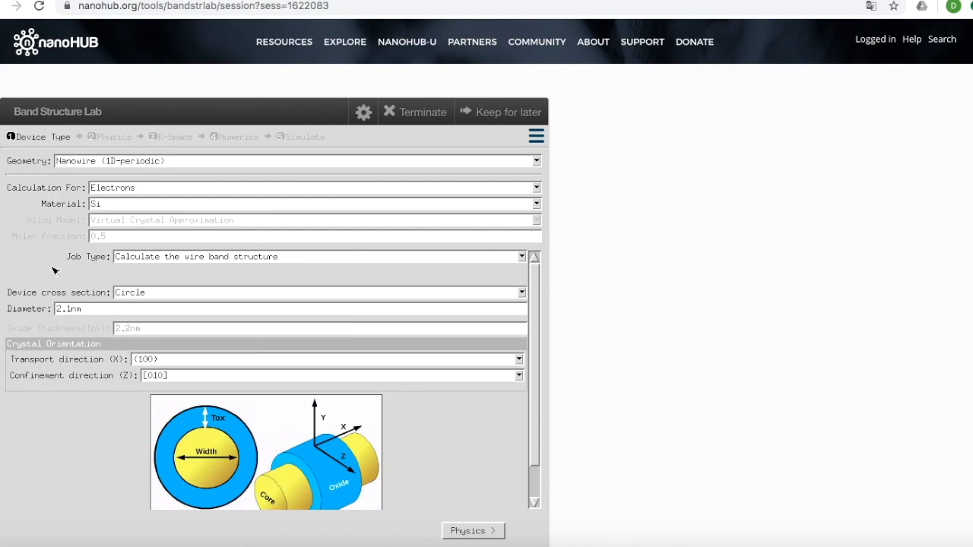
# Set the diameter of the circular nanowire to 1.51nm.
pyautogui.scroll(-4, 572, 354)
pyautogui.scroll(2, 572, 355)
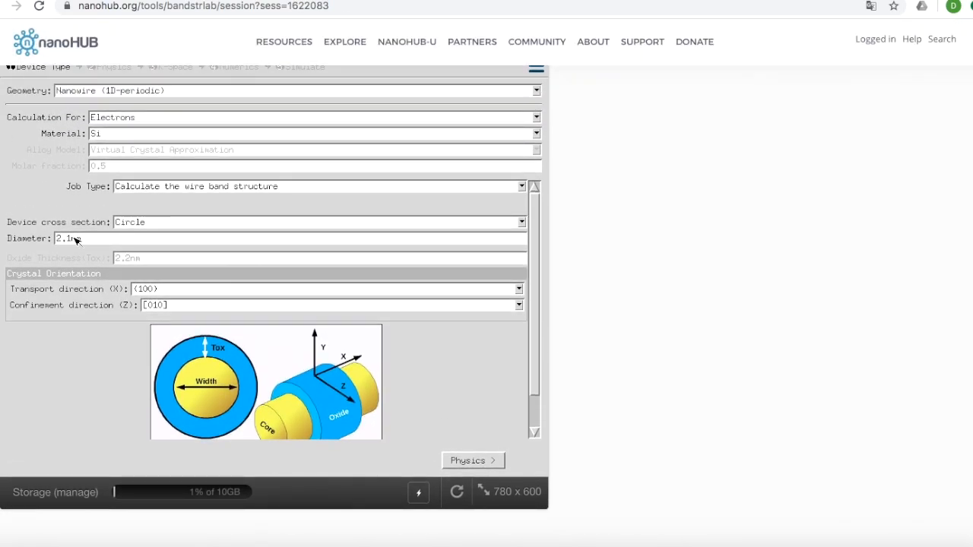
pyautogui.moveTo(70, 242)
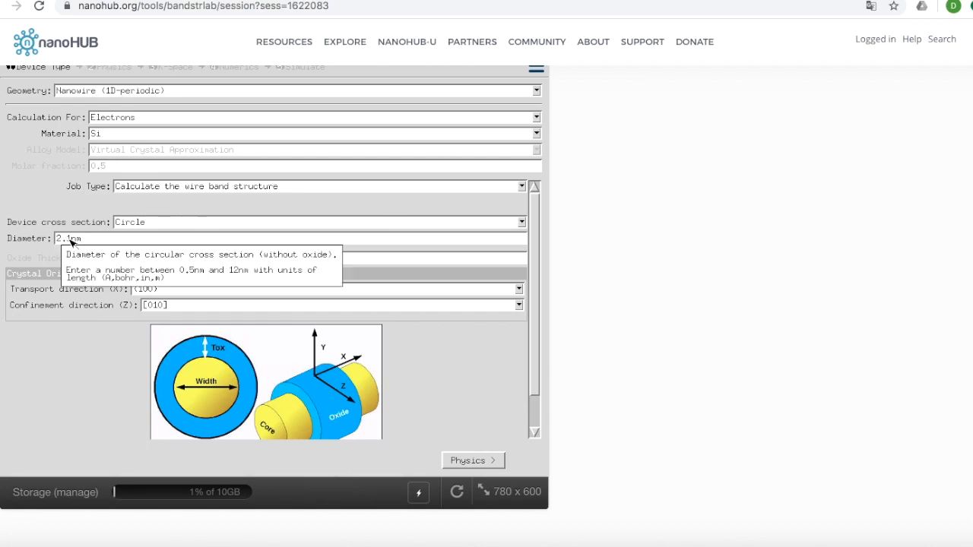
pyautogui.doubleClick(70, 241)
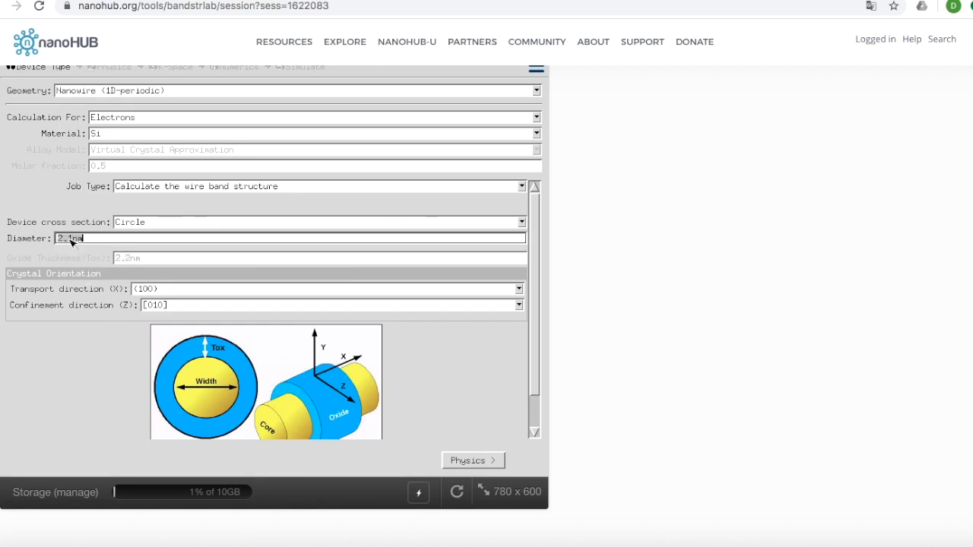
pyautogui.write('2.1nm')
pyautogui.click(73, 241)
pyautogui.press('BackSpace')
pyautogui.press('BackSpace')
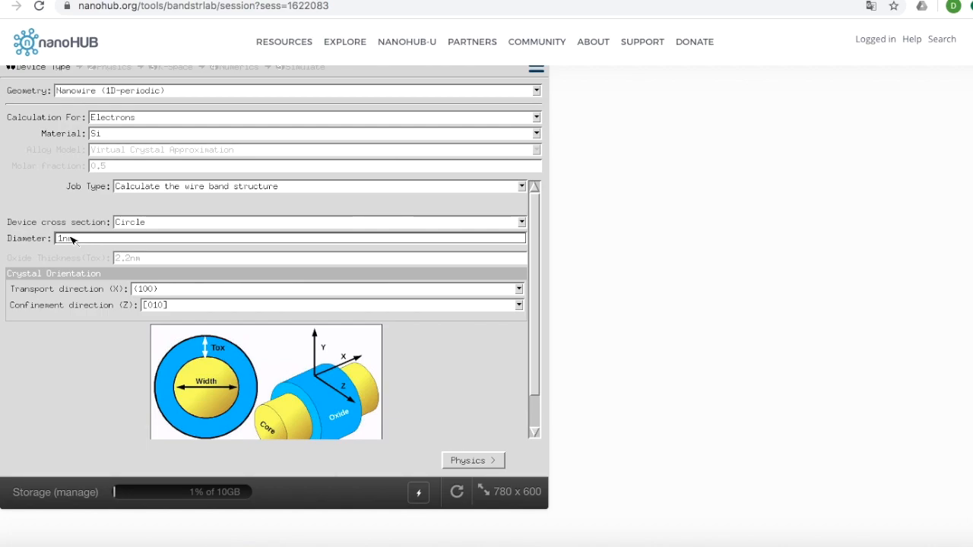
pyautogui.write('.5')
pyautogui.click(467, 463)
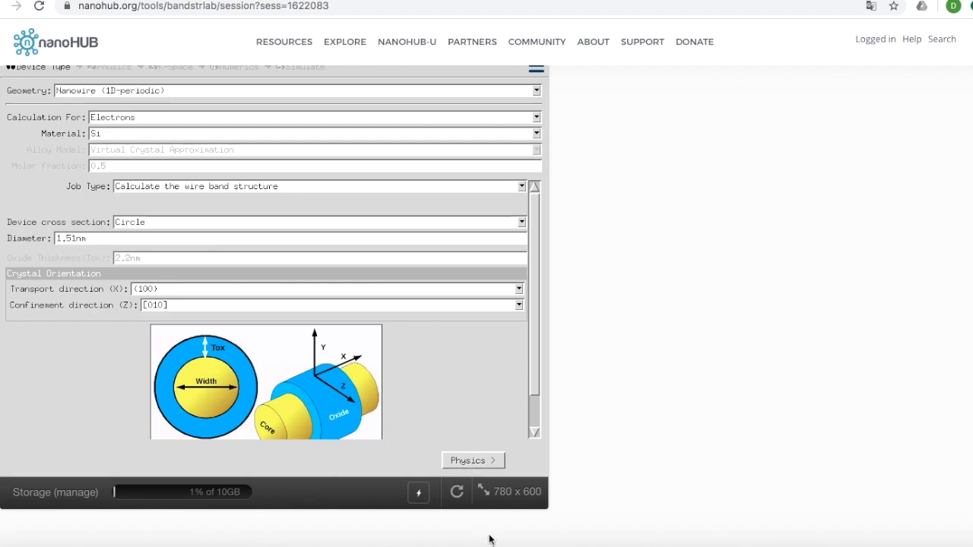
# Set the nanowire's physics to explore both bands and continue to the k-space stage.
pyautogui.click(470, 463)
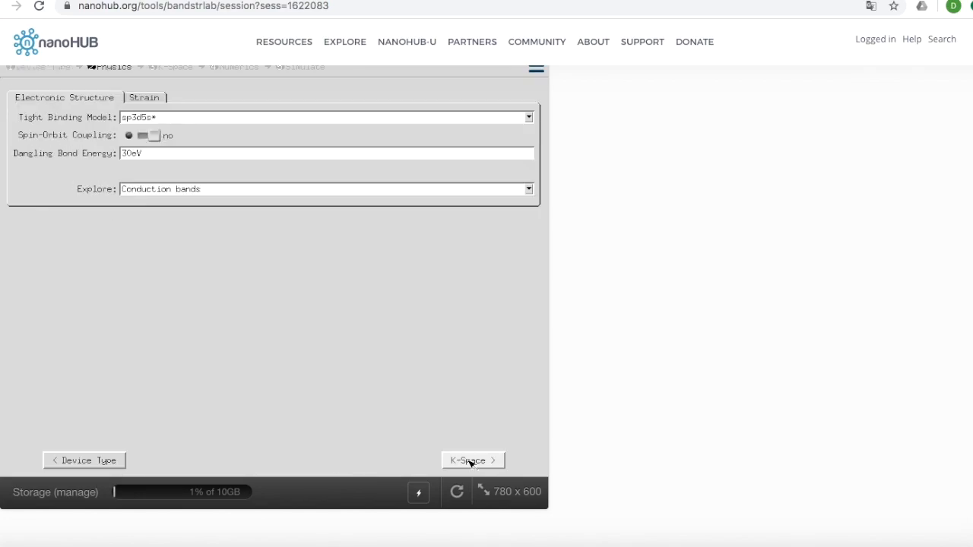
pyautogui.click(180, 191)
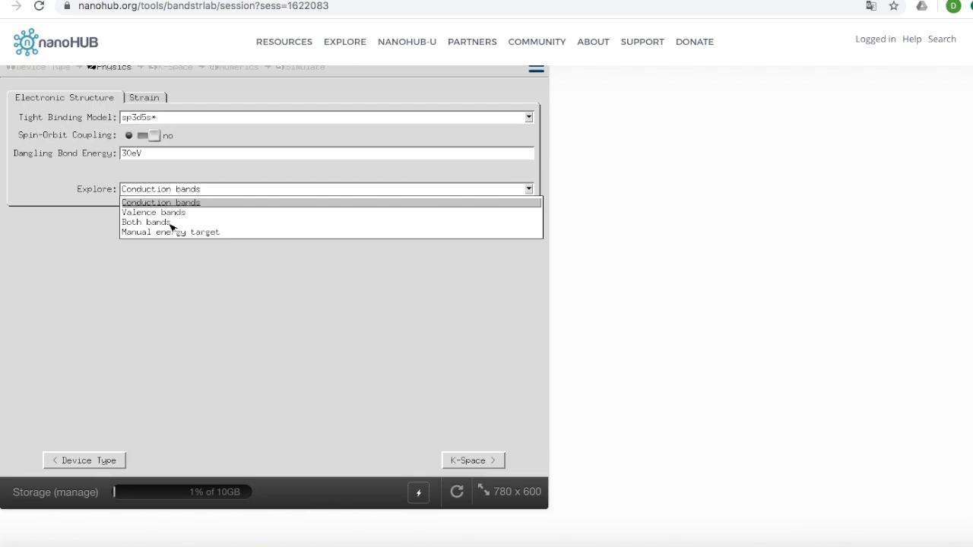
pyautogui.click(162, 223)
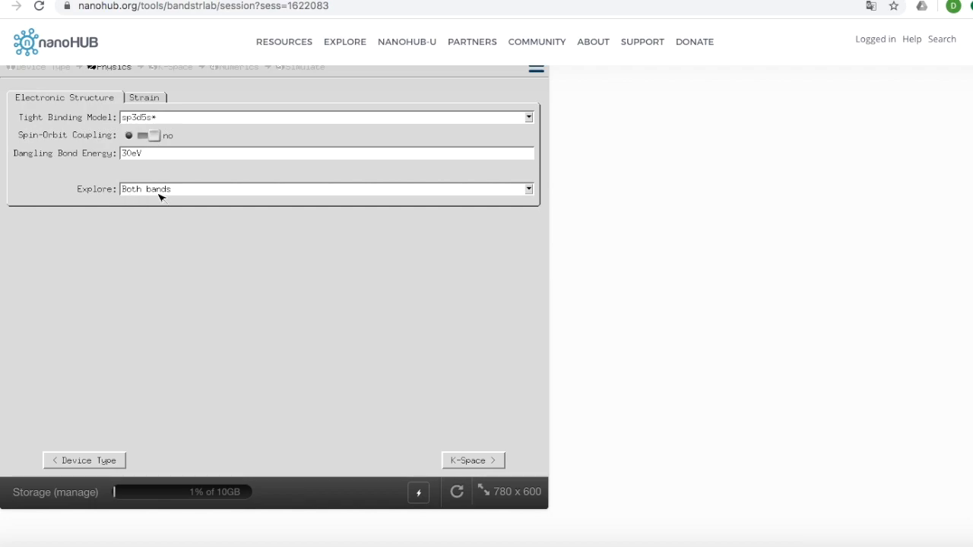
pyautogui.click(467, 462)
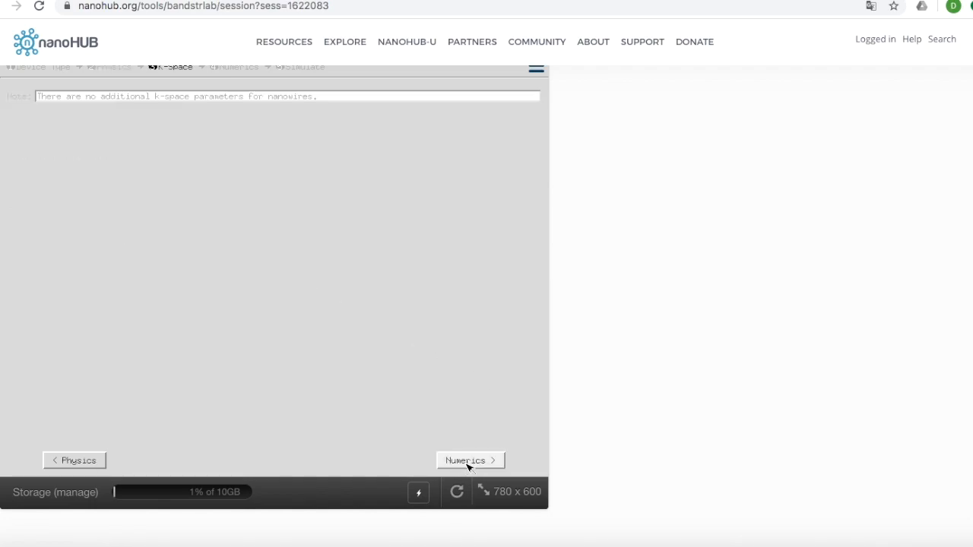
# Keep the numerics at 30 k-points and 10 bands and run the circular nanowire simulation.
pyautogui.click(468, 462)
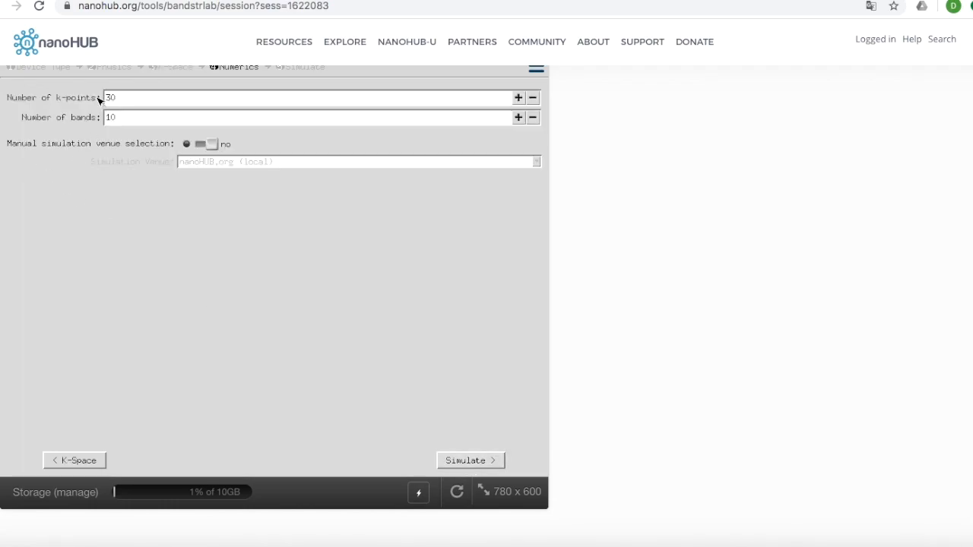
pyautogui.click(467, 461)
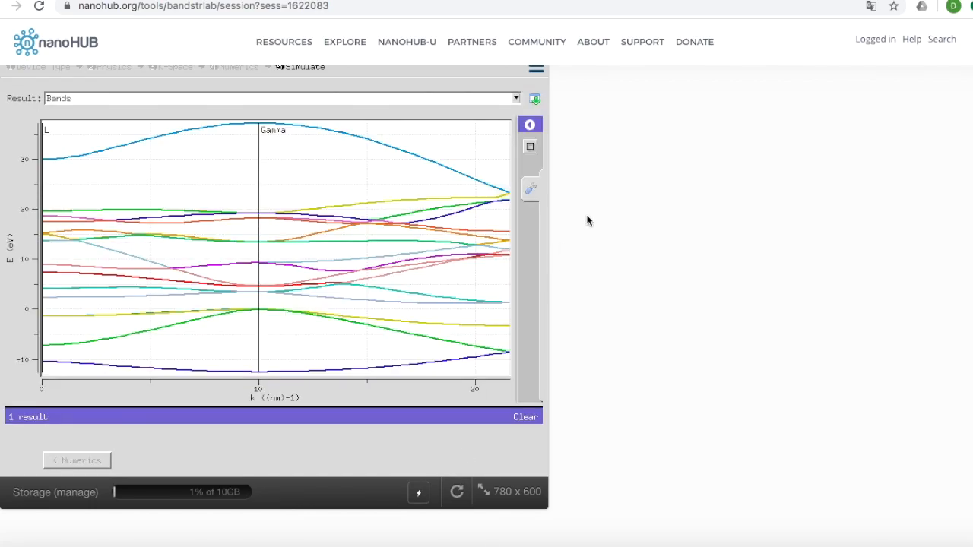
pyautogui.scroll(1, 587, 221)
pyautogui.scroll(-1, 587, 221)
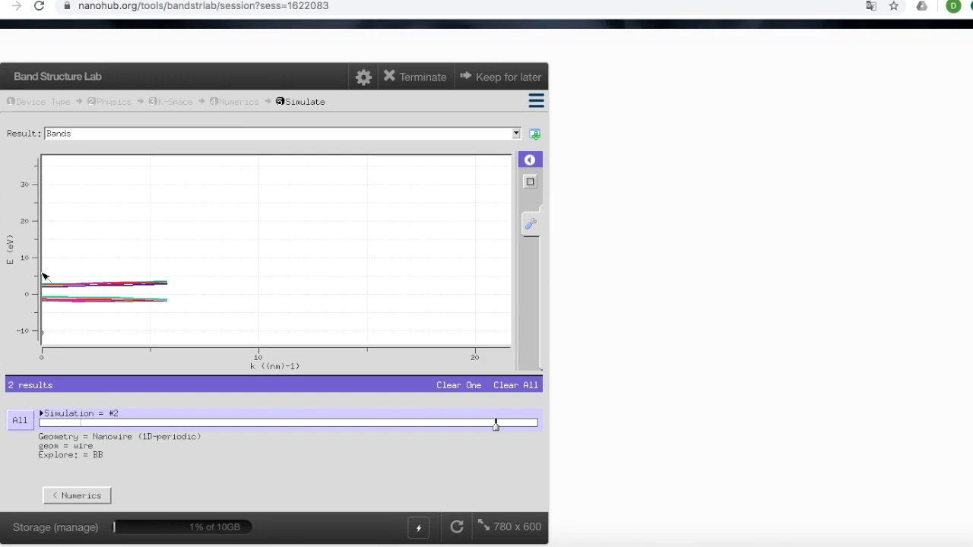
# Enlarge the nanowire band plot near k = 0 and read the valence band maximum and conduction band minimum energies for the band gap.
pyautogui.moveTo(42, 275)
pyautogui.mouseDown()
pyautogui.moveTo(65, 322)
pyautogui.moveTo(190, 315)
pyautogui.mouseUp()
pyautogui.moveTo(44, 268); pyautogui.dragTo(217, 335)
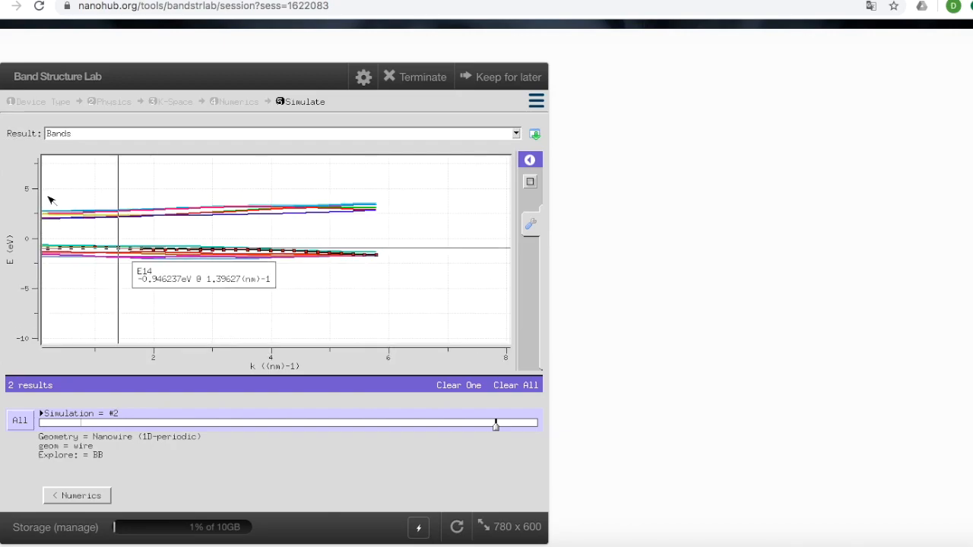
pyautogui.moveTo(41, 194)
pyautogui.mouseDown()
pyautogui.moveTo(59, 261)
pyautogui.moveTo(83, 286)
pyautogui.moveTo(126, 291)
pyautogui.mouseUp()
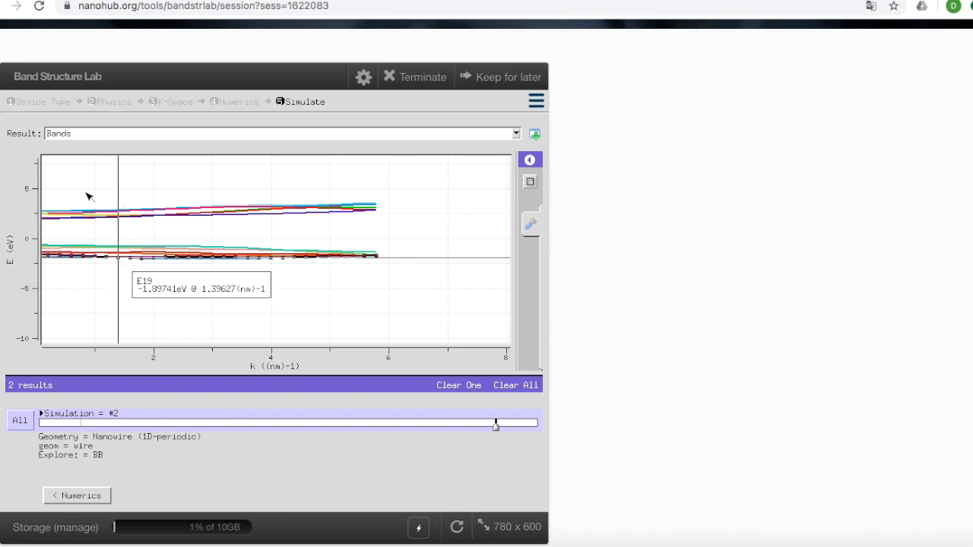
pyautogui.moveTo(135, 178); pyautogui.dragTo(23, 289)
pyautogui.click(42, 298)
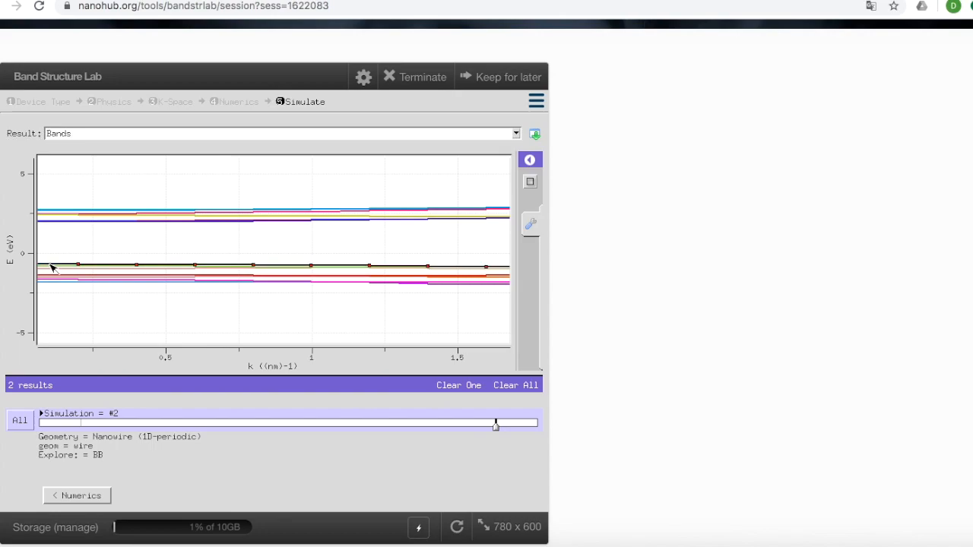
pyautogui.moveTo(79, 267)
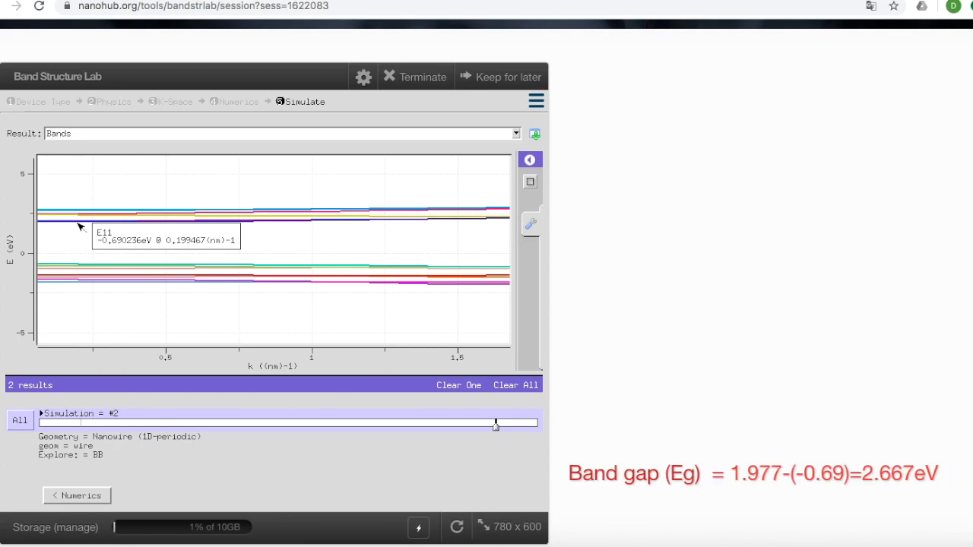
pyautogui.moveTo(79, 224)
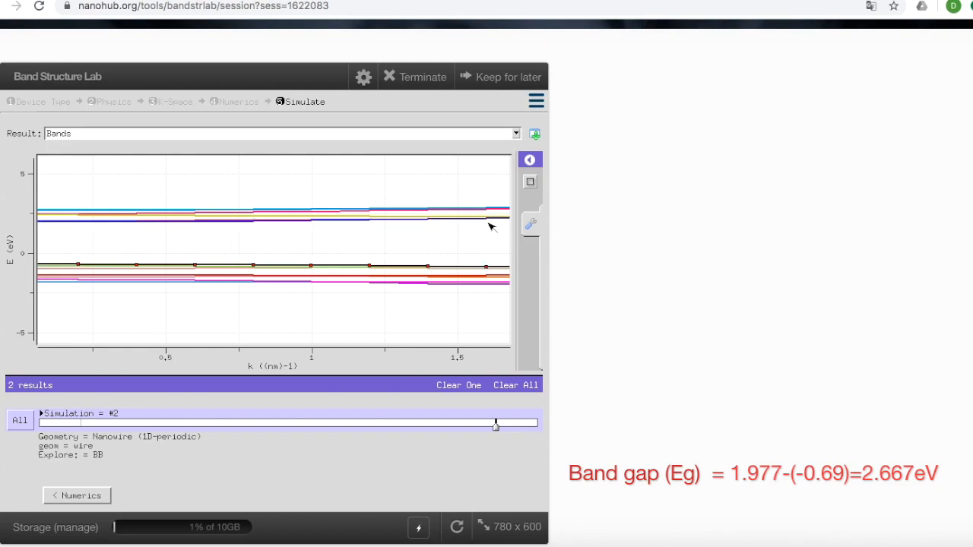
# Download the enlarged nanowire band plot in the Image (PS/PDF/PNG/JPEG) format.
pyautogui.click(535, 141)
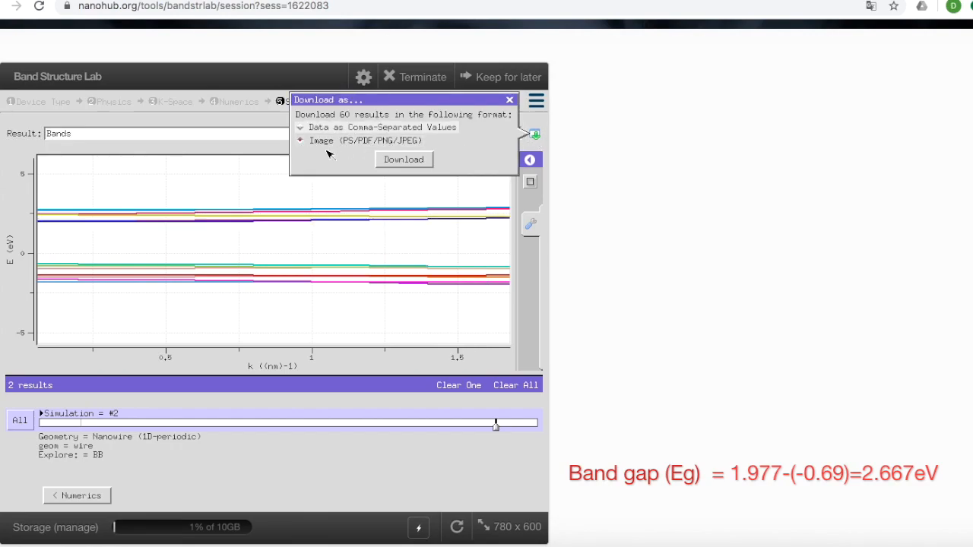
pyautogui.click(401, 161)
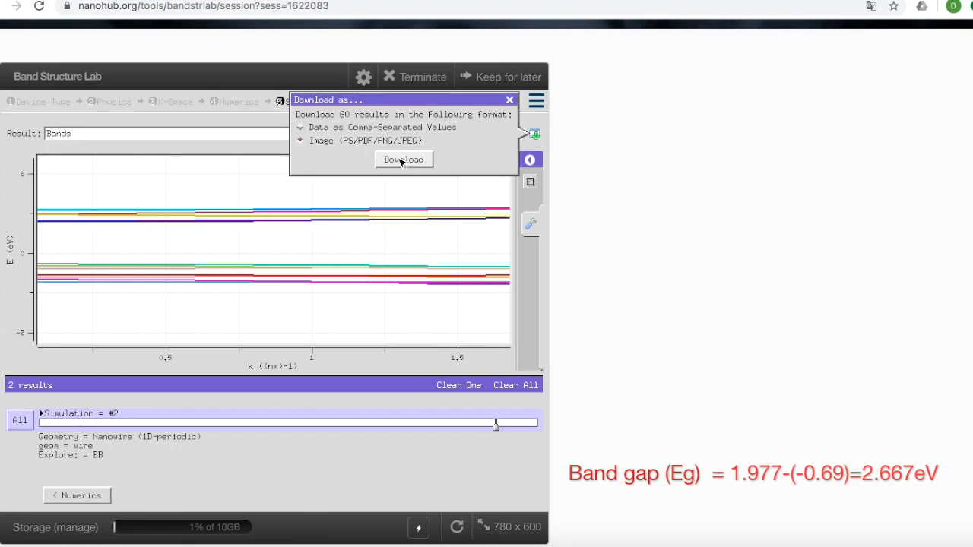